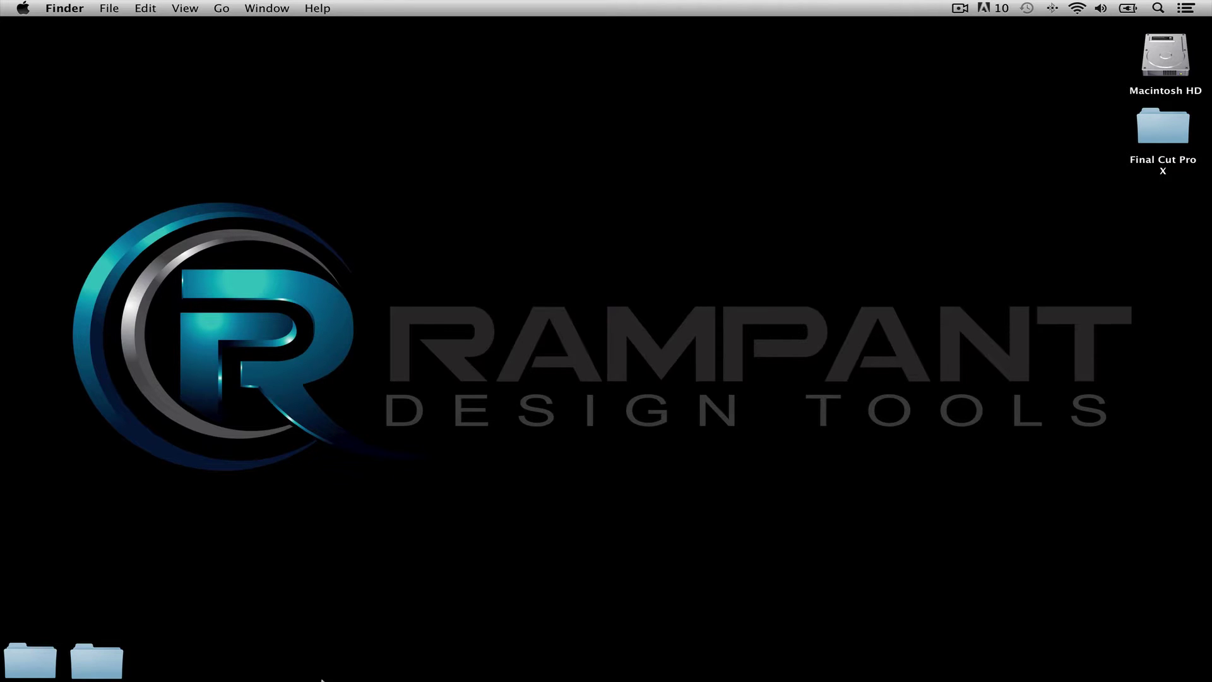
Step: Launch Final Cut Pro, then hide and re-show the Event Library sidebar
mouse_move(322, 679)
left_click(282, 650)
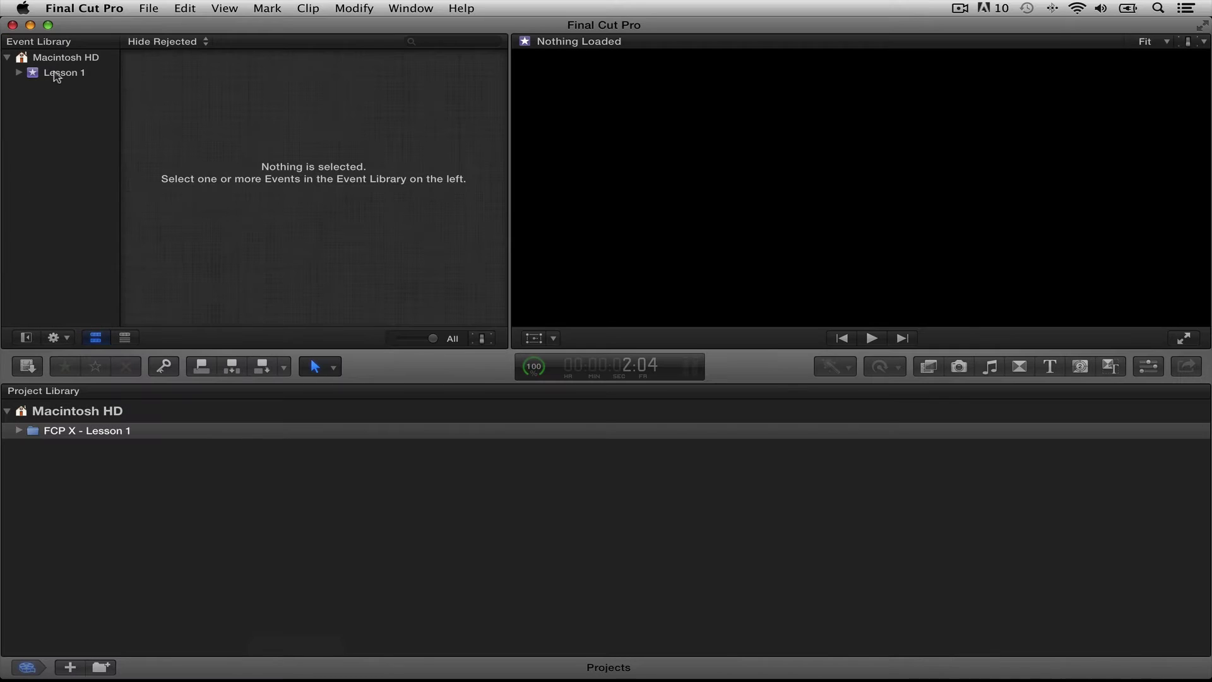
left_click(26, 337)
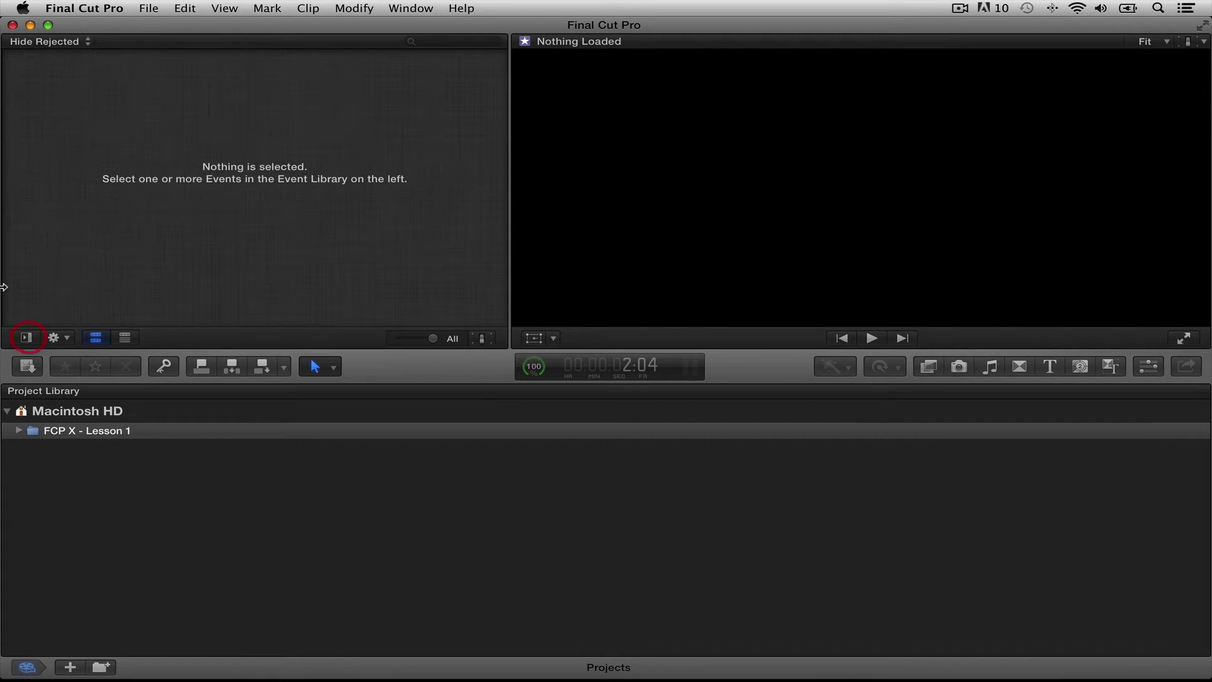
left_click(26, 337)
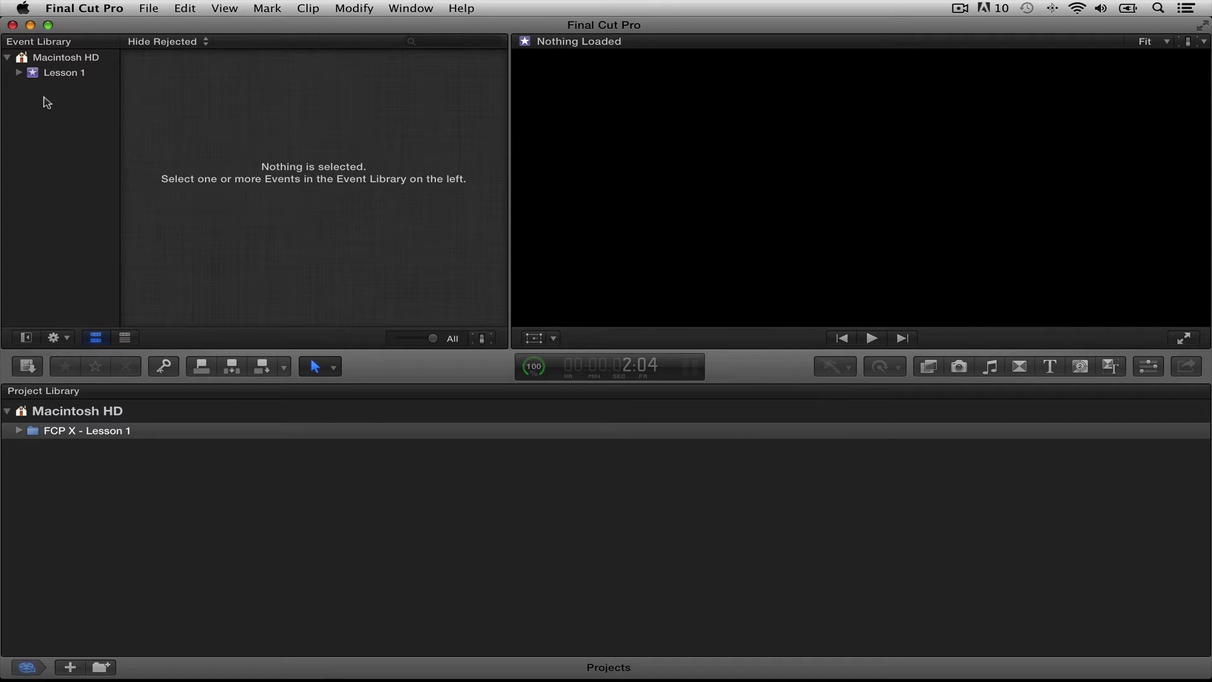
Step: Create a new event on Macintosh HD named 'NYC Footage' through the drive's context menu
left_click(50, 58)
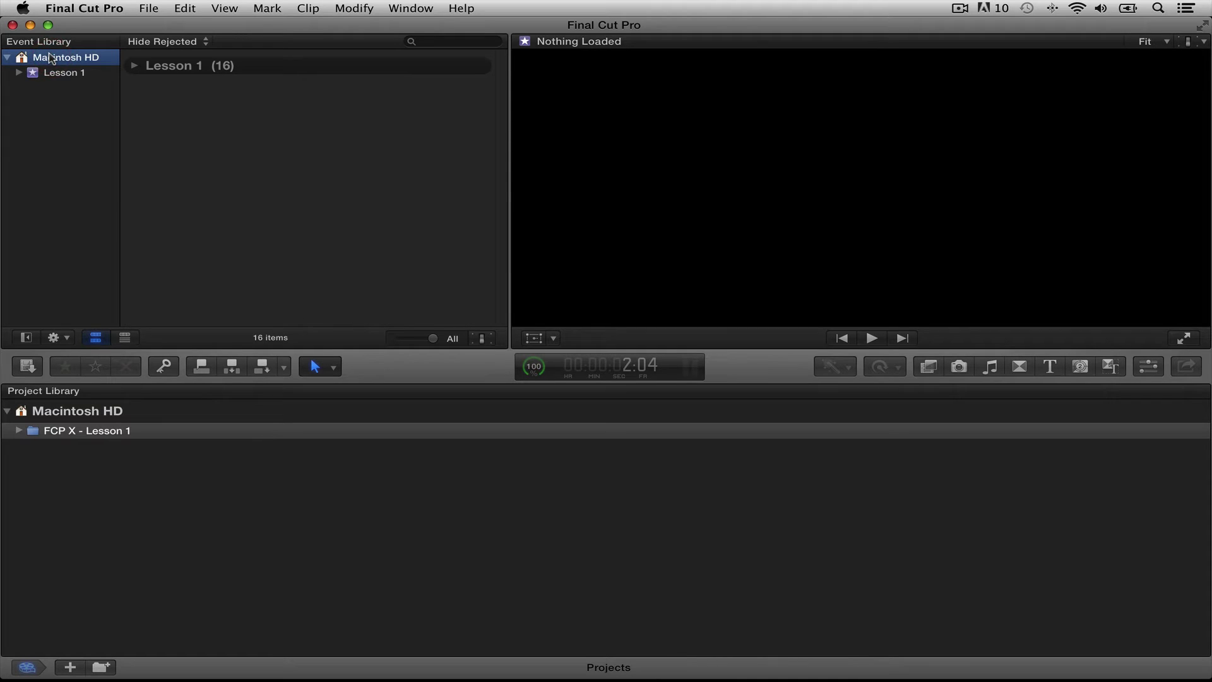
right_click(50, 58)
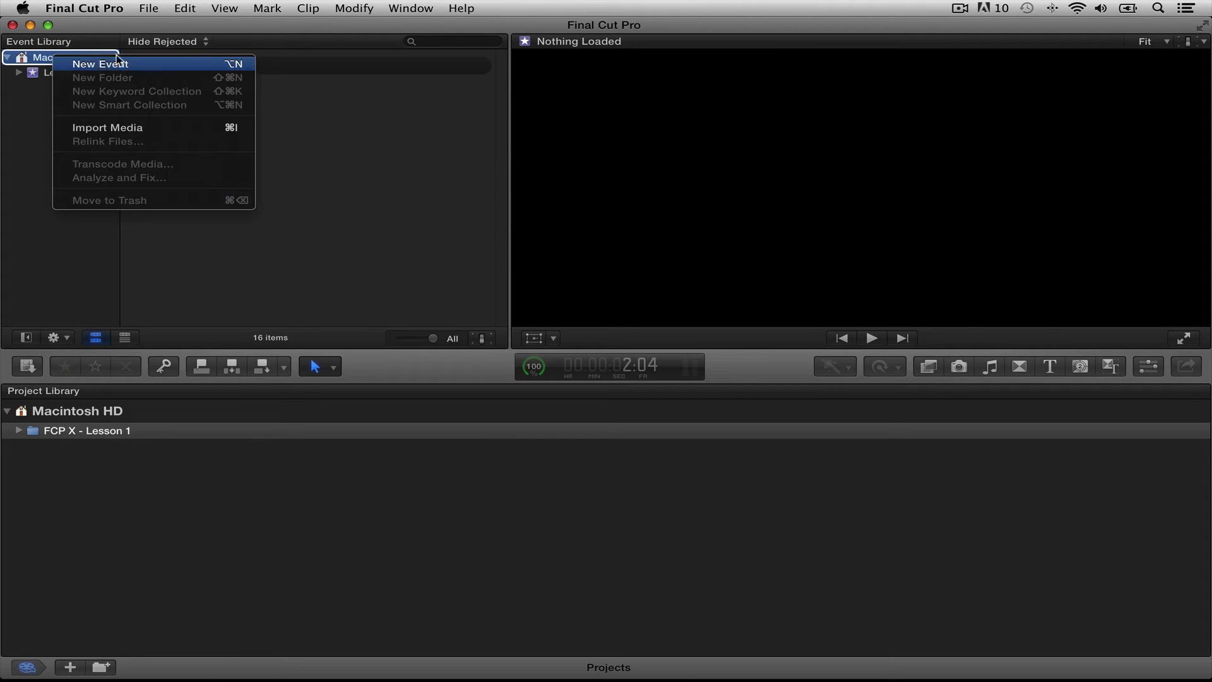
left_click(147, 5)
left_click(148, 7)
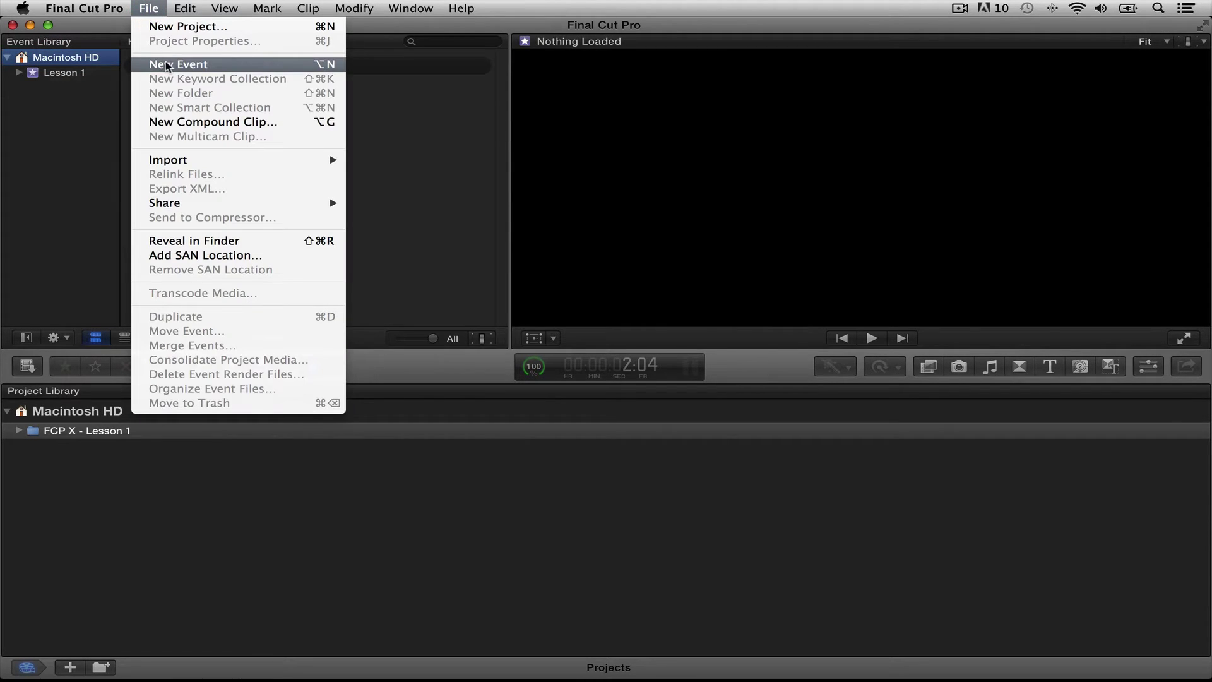
right_click(55, 58)
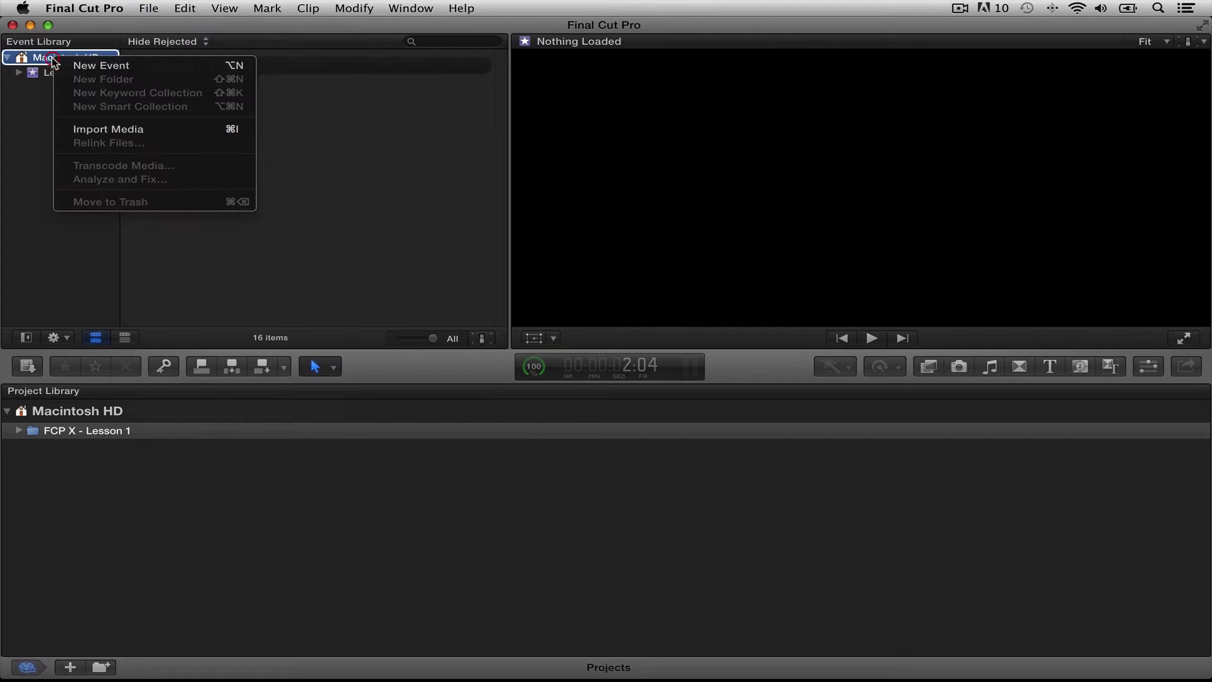
left_click(100, 65)
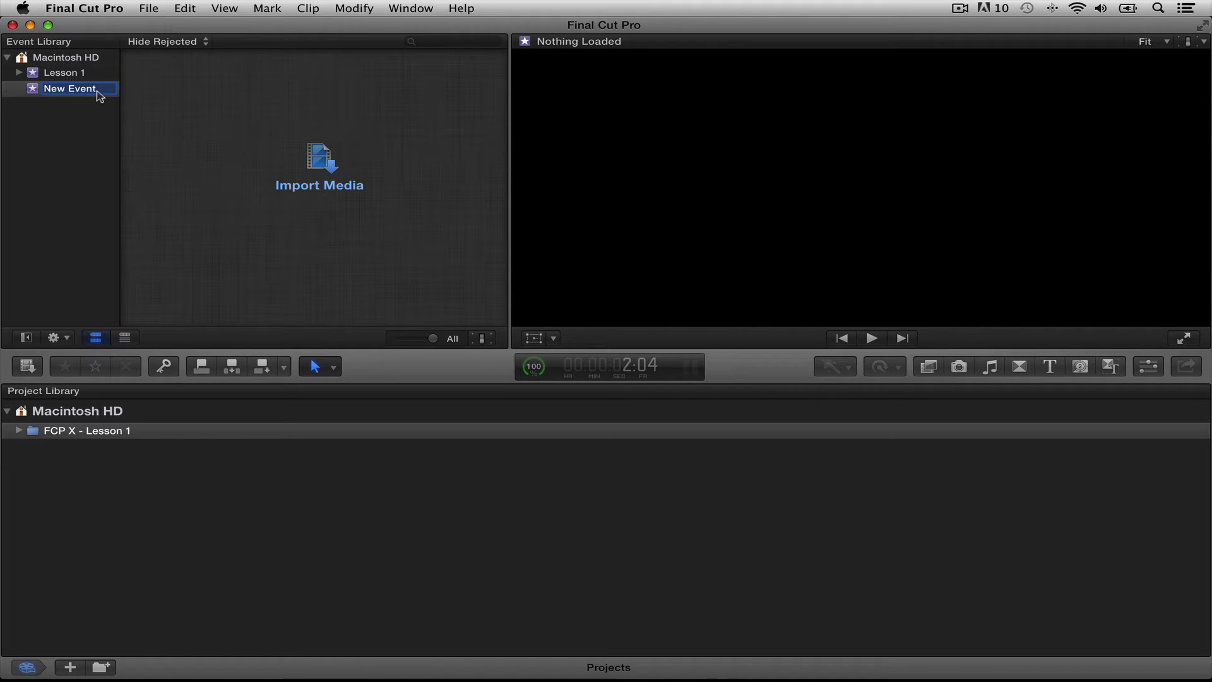
type("NYC Footage")
key("Return")
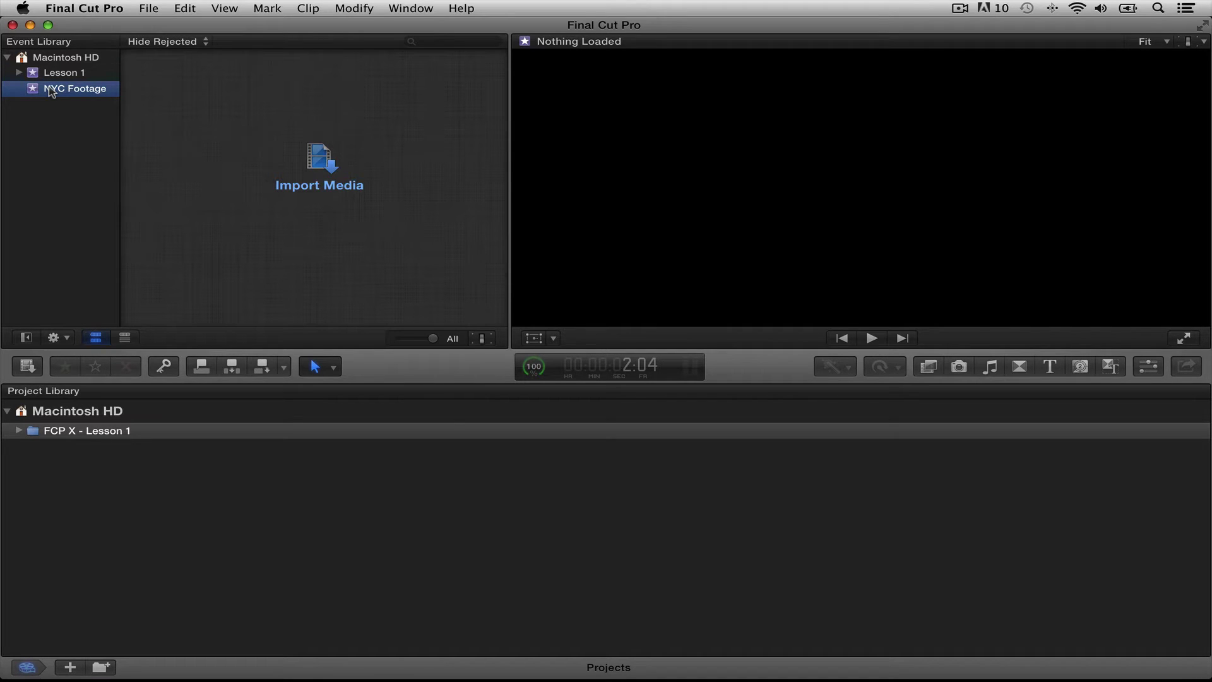
right_click(52, 92)
left_click(52, 92)
right_click(53, 94)
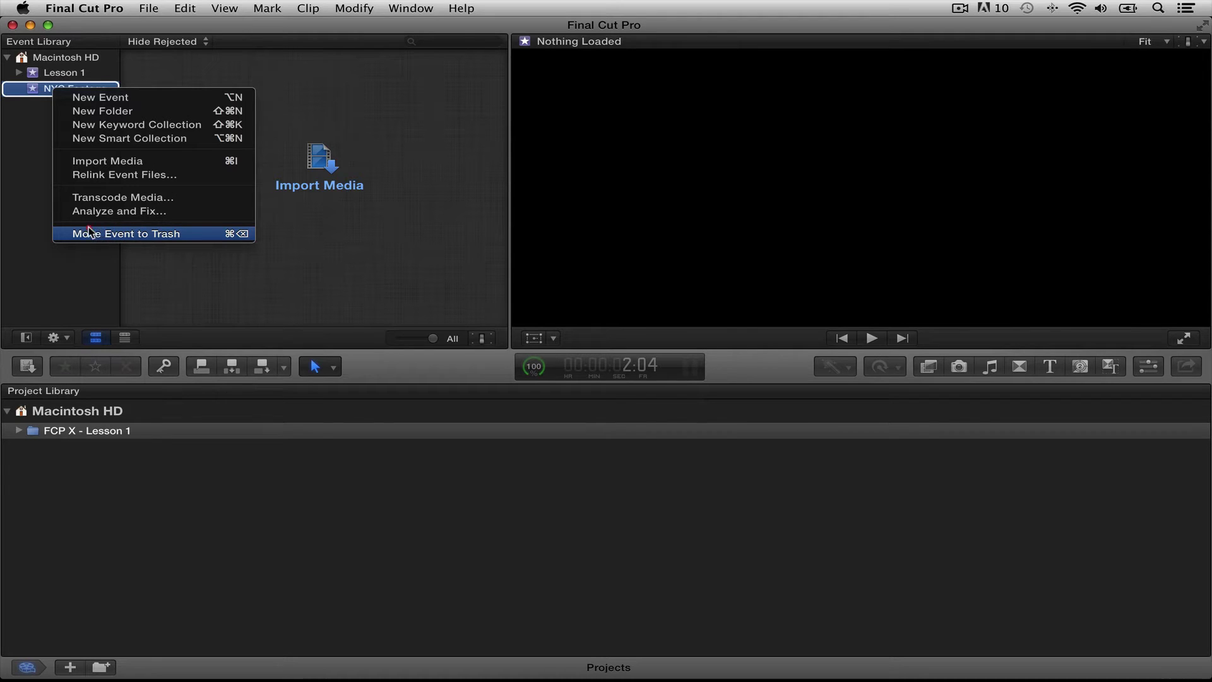
left_click(17, 198)
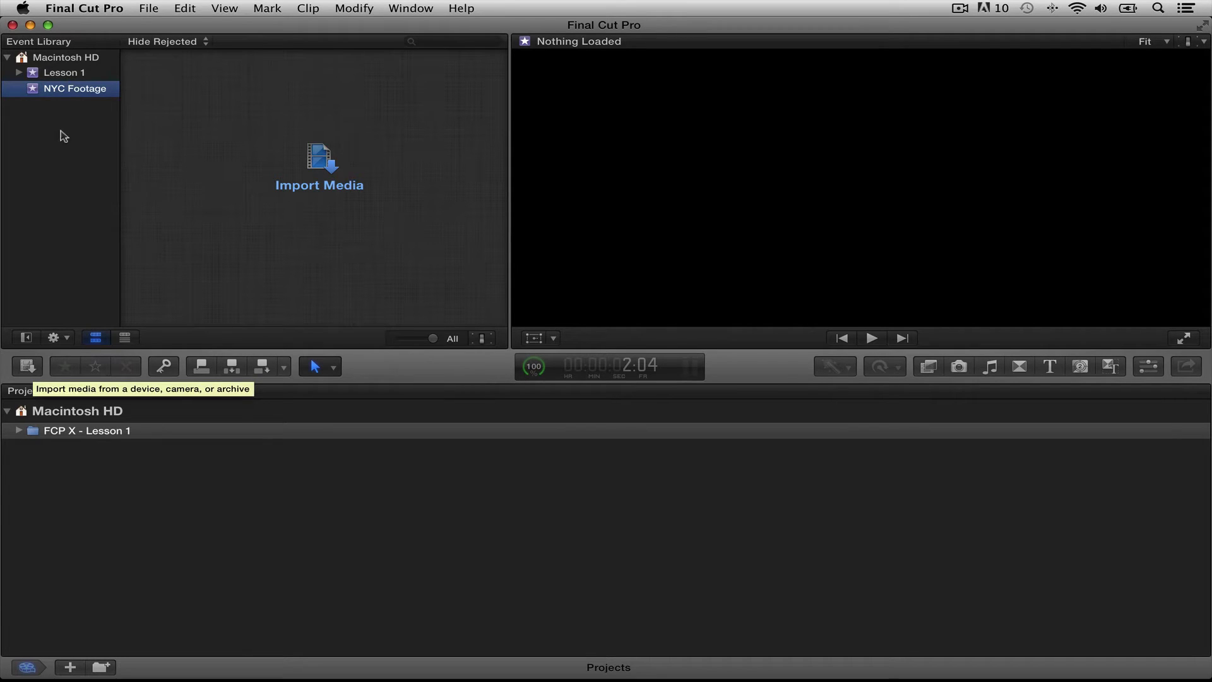
right_click(48, 92)
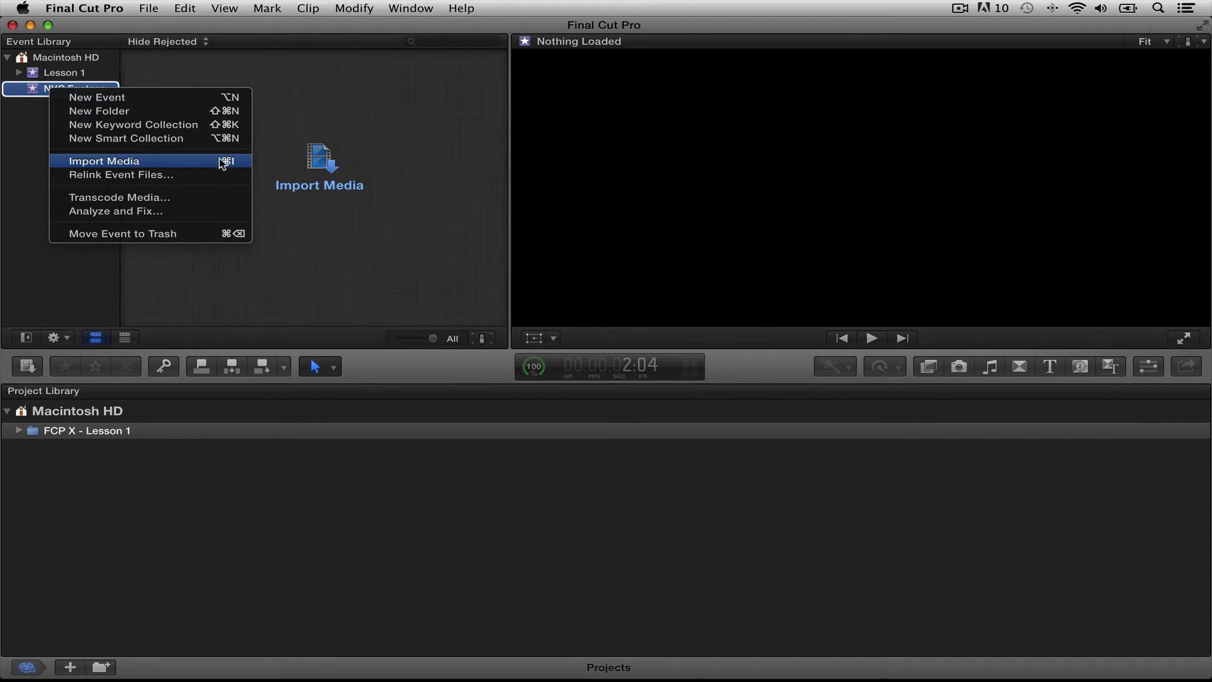
left_click(331, 217)
left_click(152, 7)
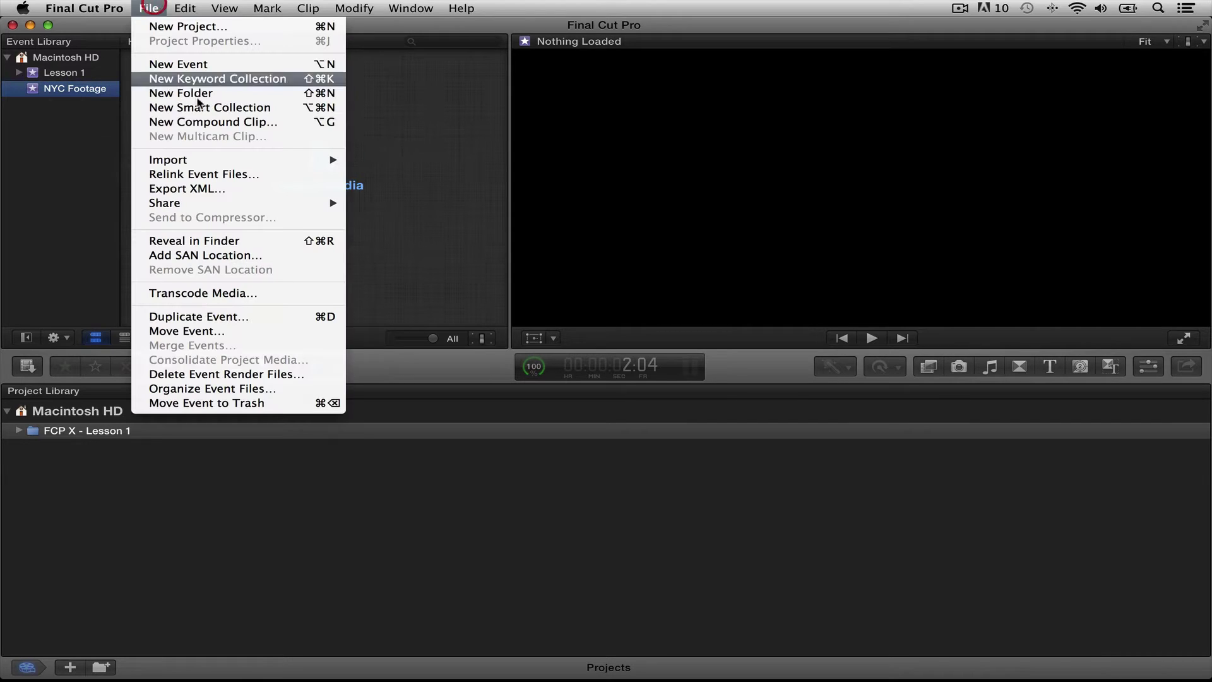
mouse_move(328, 159)
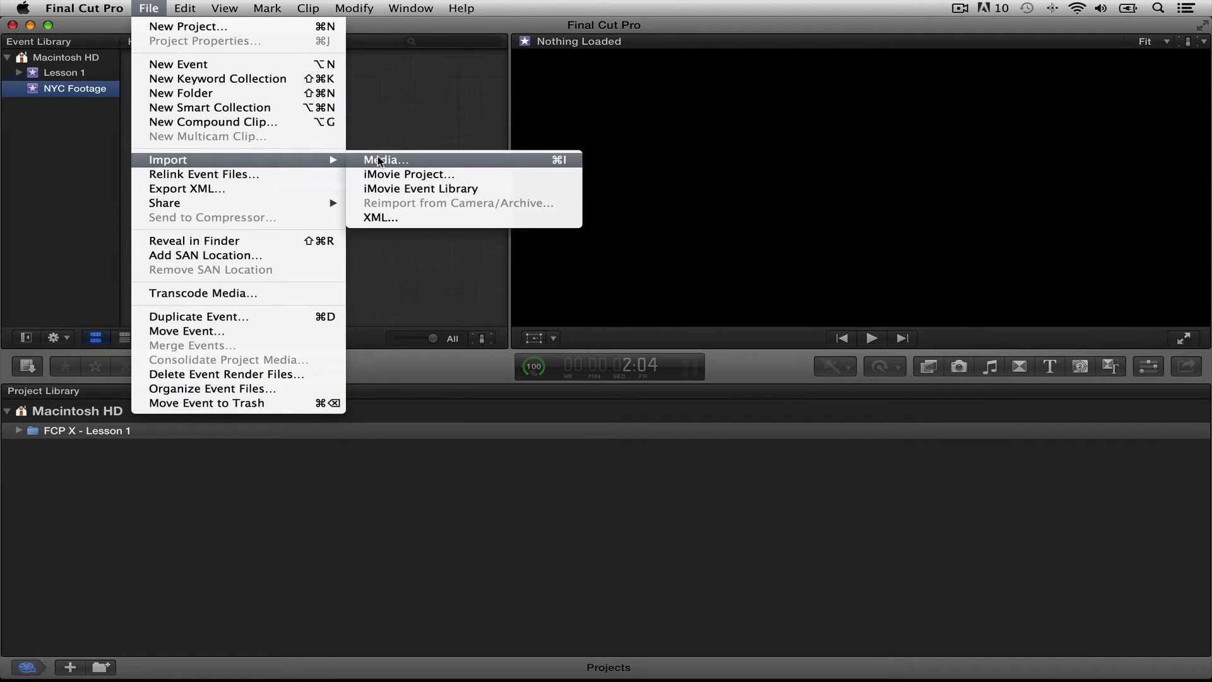
left_click(392, 111)
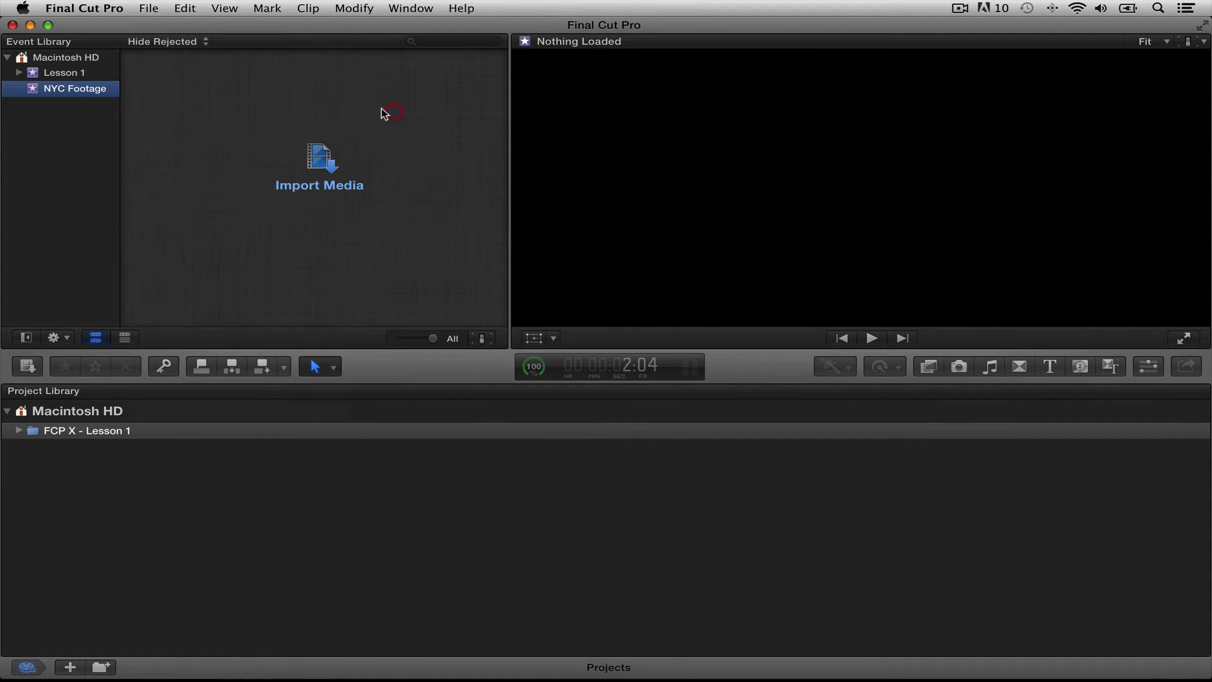
left_click(307, 168)
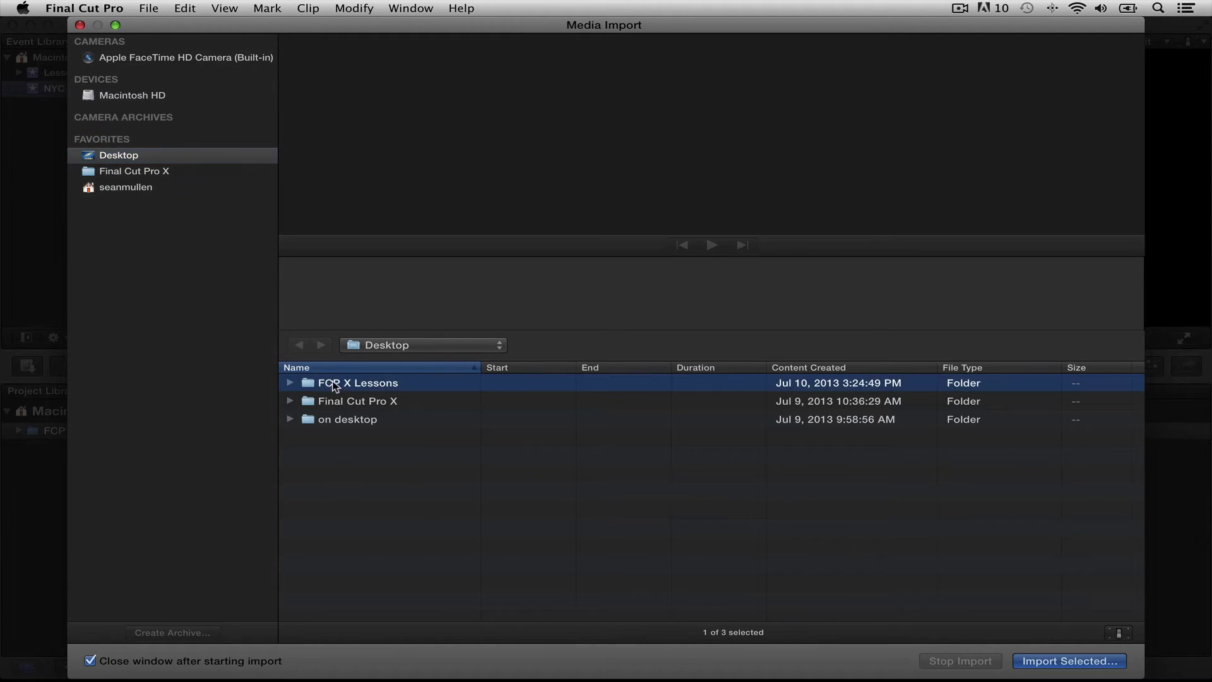
Step: Add the FCP X Lessons folder to favourites and open Lesson 2 > Part 1 to list its clips
mouse_move(335, 387)
left_mouse_down()
mouse_move(124, 135)
mouse_move(346, 386)
left_mouse_up()
double_click(342, 401)
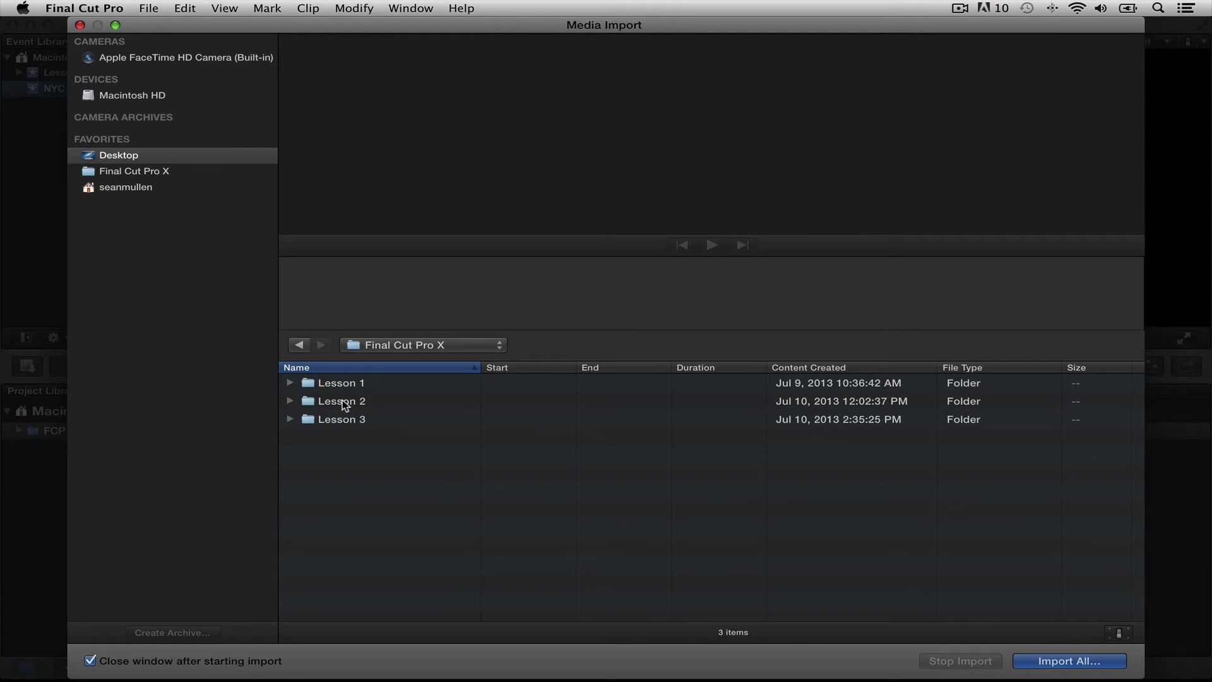
double_click(328, 402)
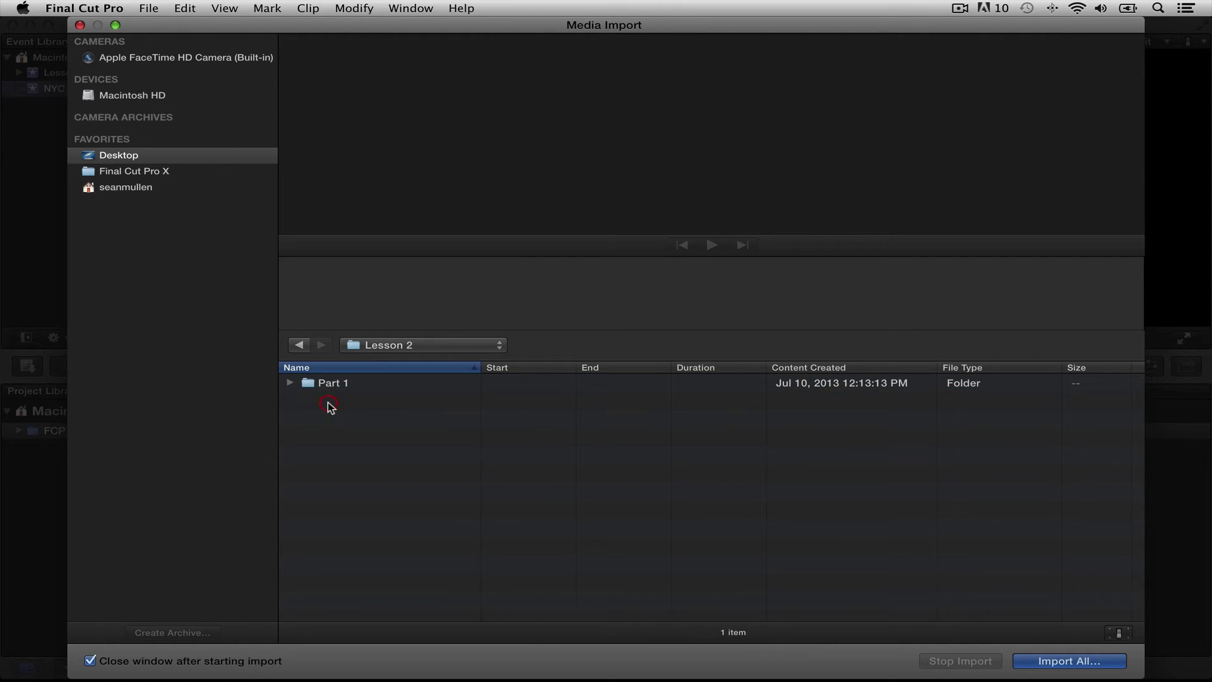
double_click(325, 383)
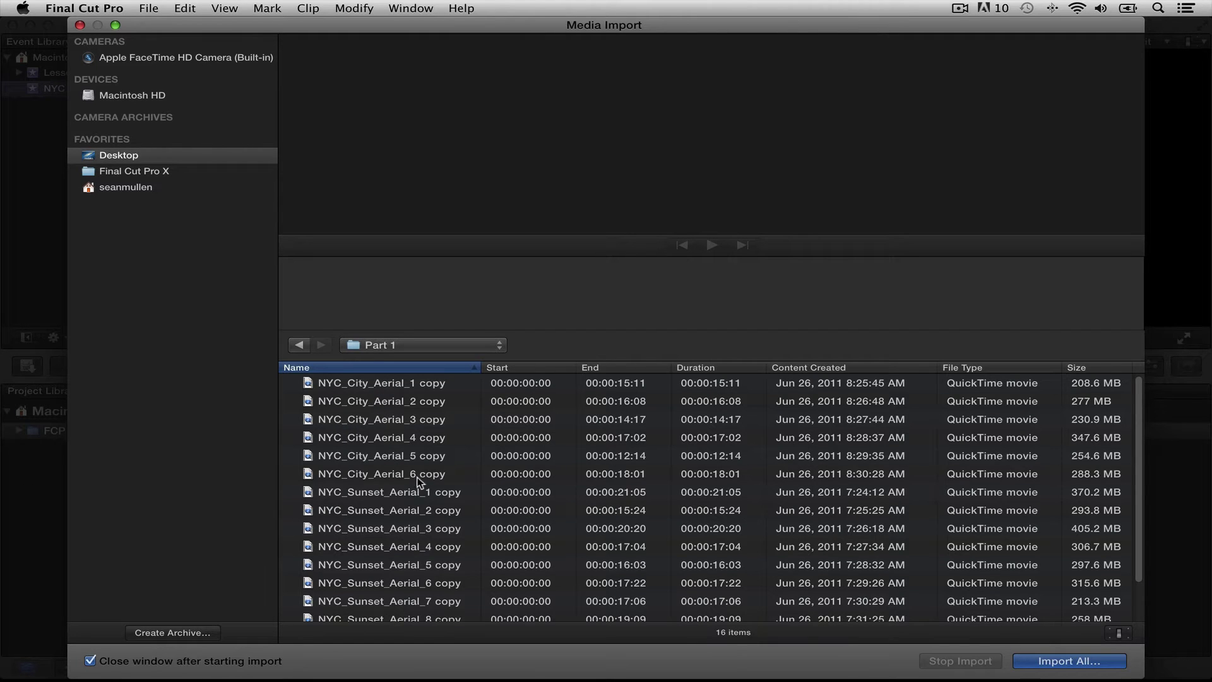
scroll(404, 505, "down", 3)
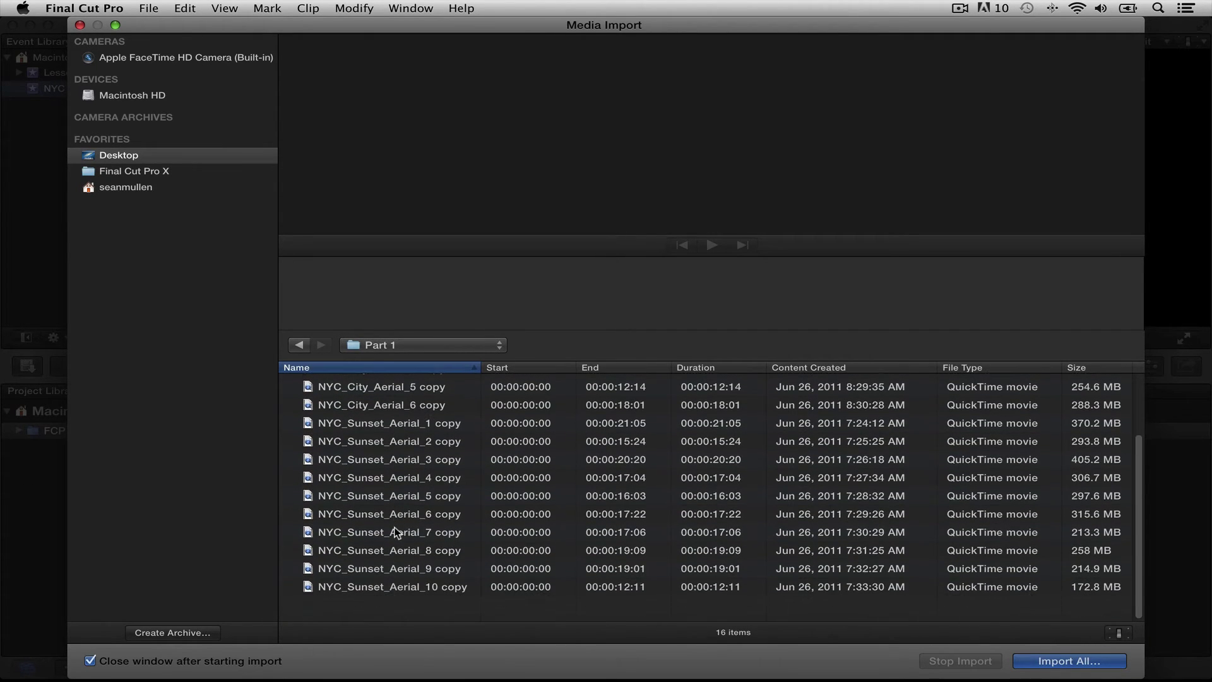
scroll(396, 529, "up", 3)
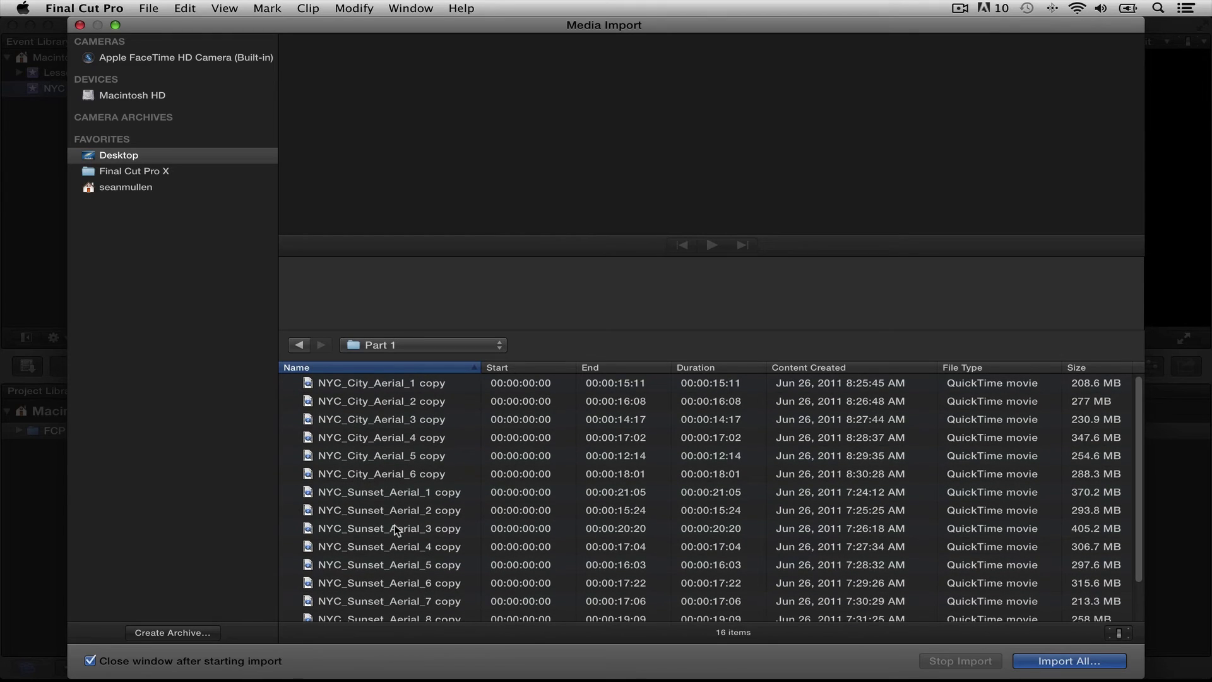
left_click(356, 386)
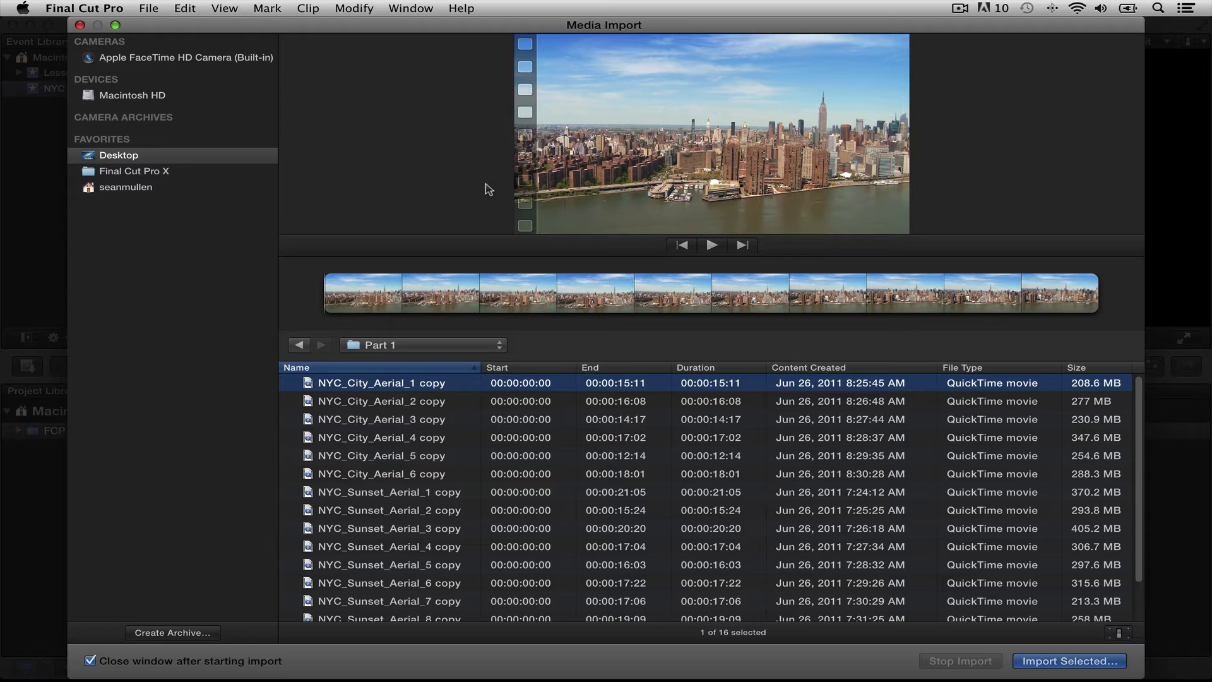
Step: Skim NYC_City_Aerial_1 copy, then select it through NYC_Sunset_Aerial_10 copy
left_click(640, 300)
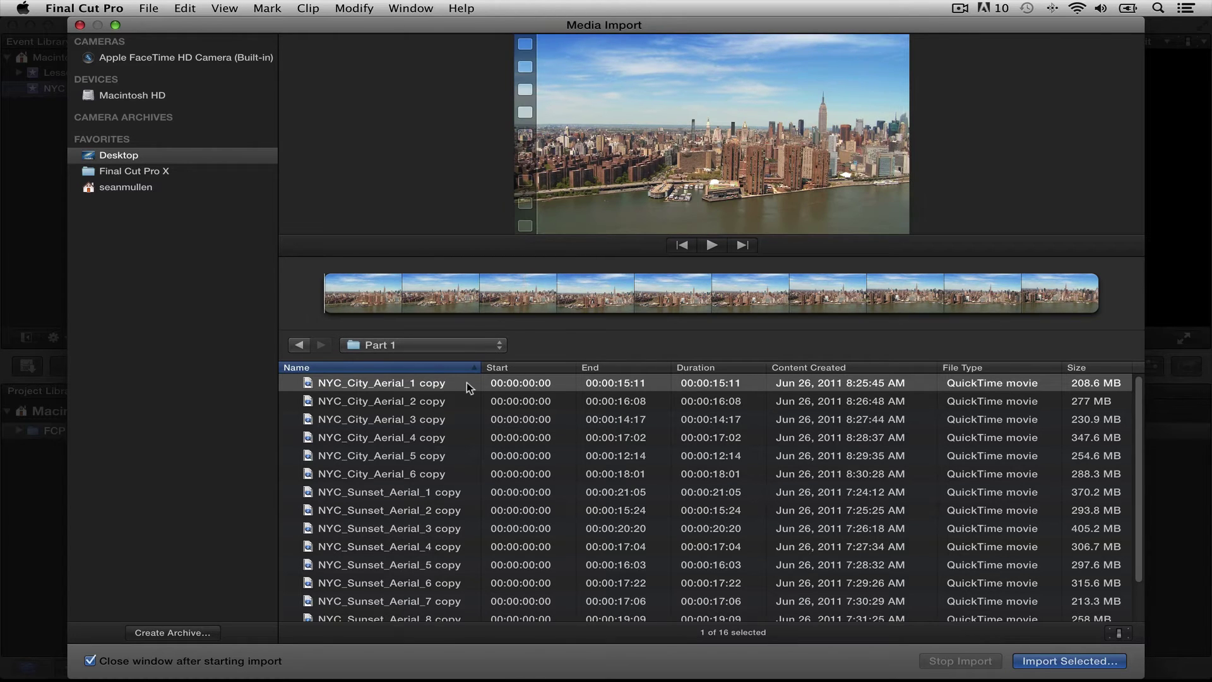
left_click(422, 383)
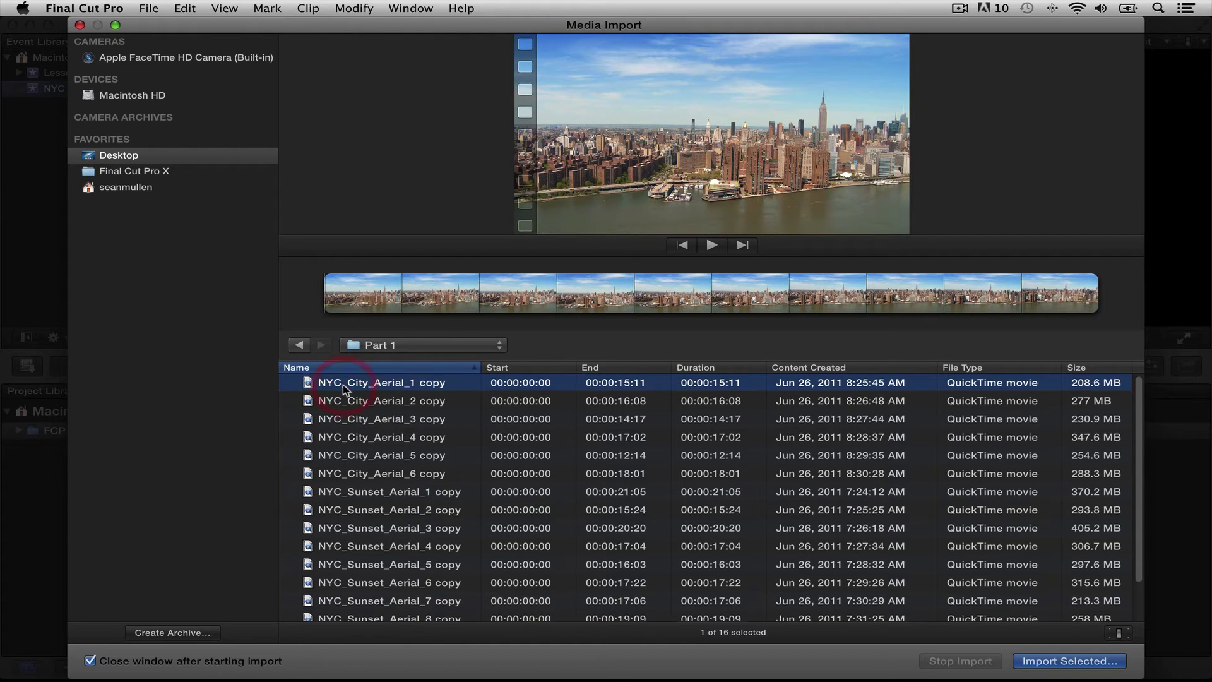
scroll(342, 384, "down", 3)
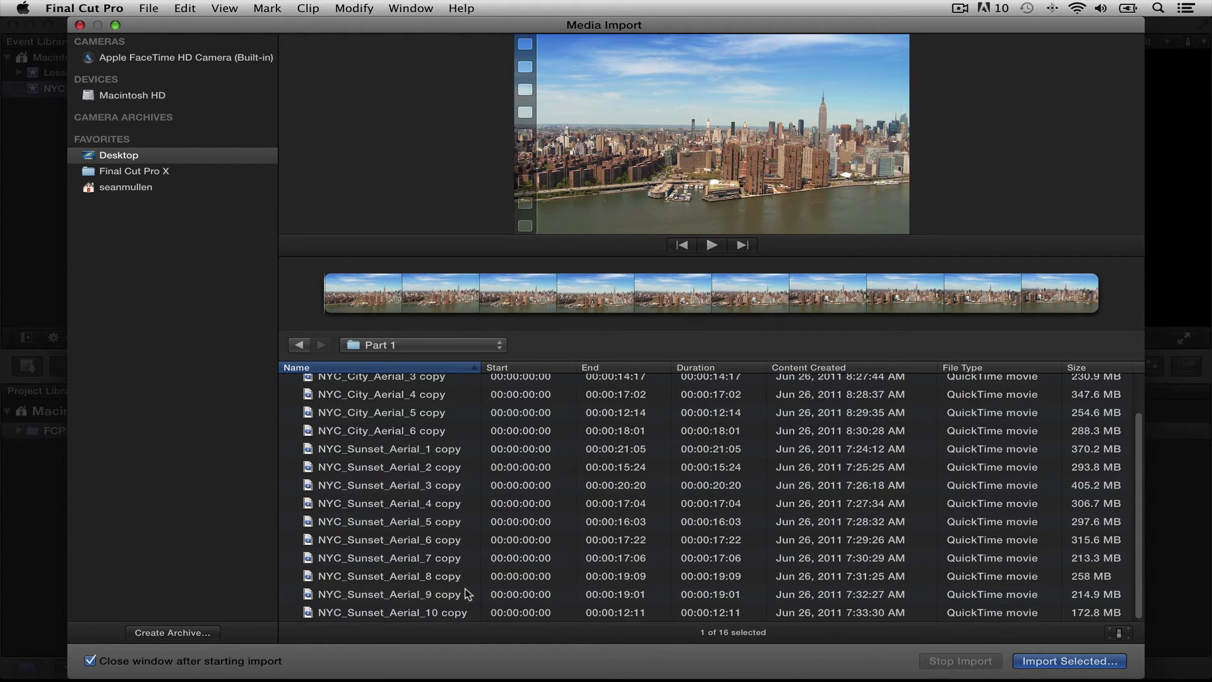
left_click(453, 613, "shift")
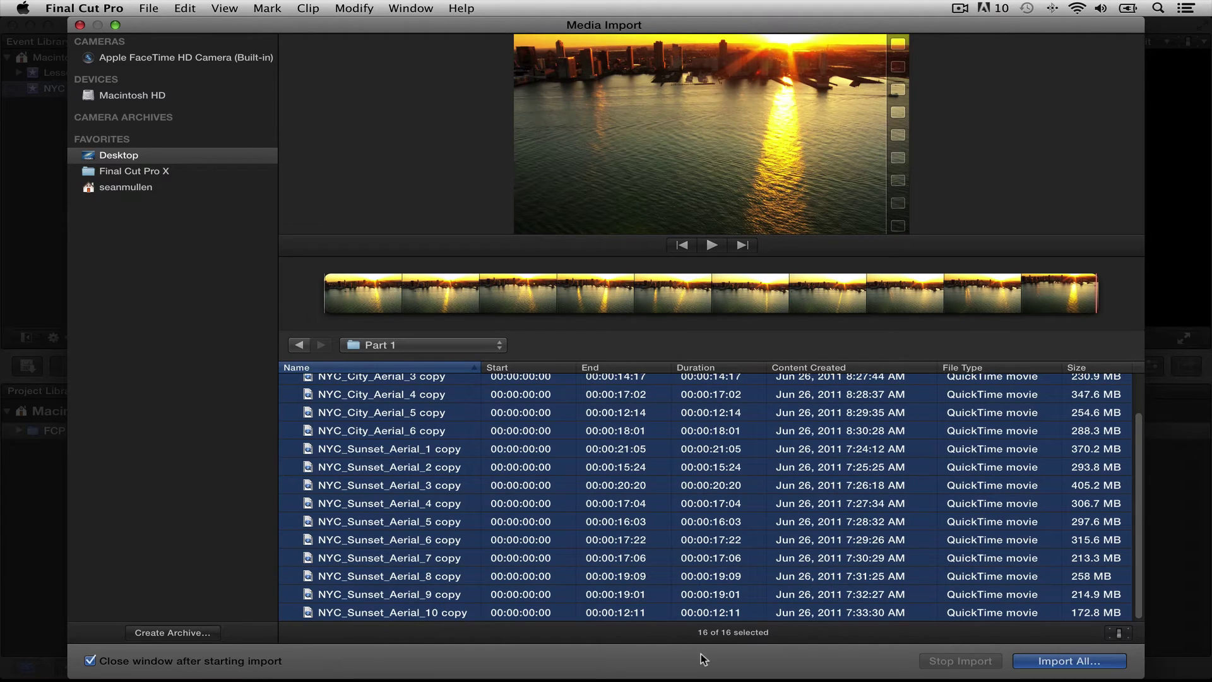
Step: Open the Import All options and choose to add the clips to the existing NYC Footage event
left_click(1052, 661)
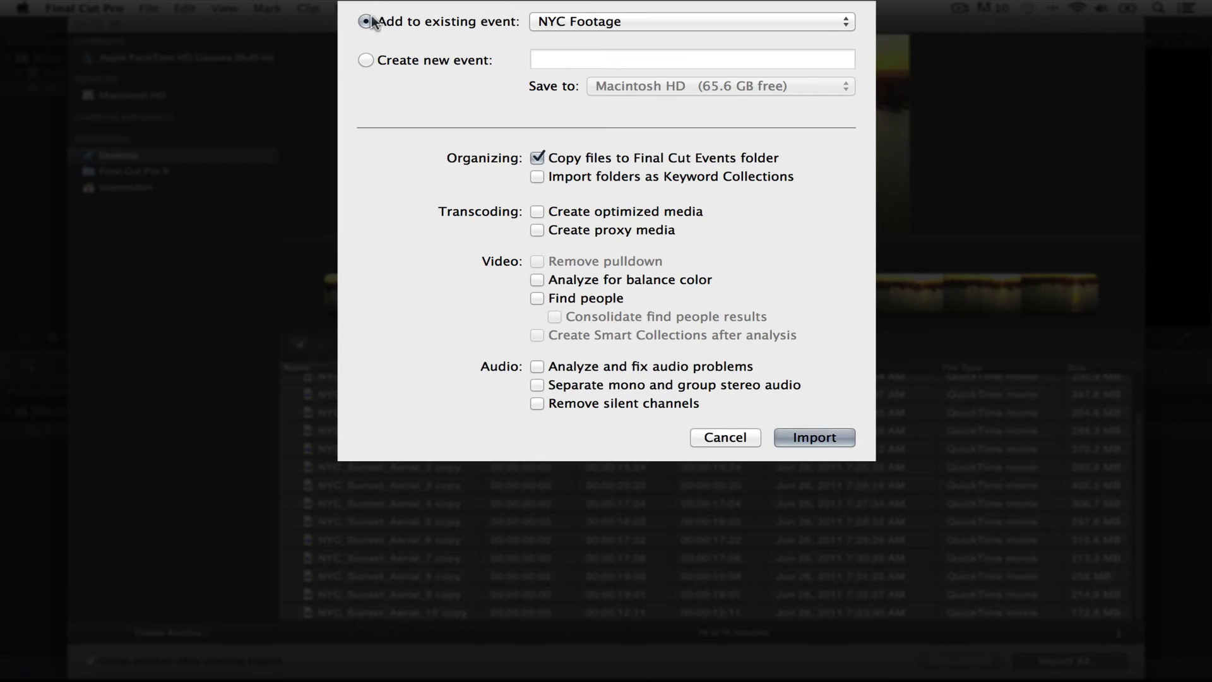
left_click(365, 61)
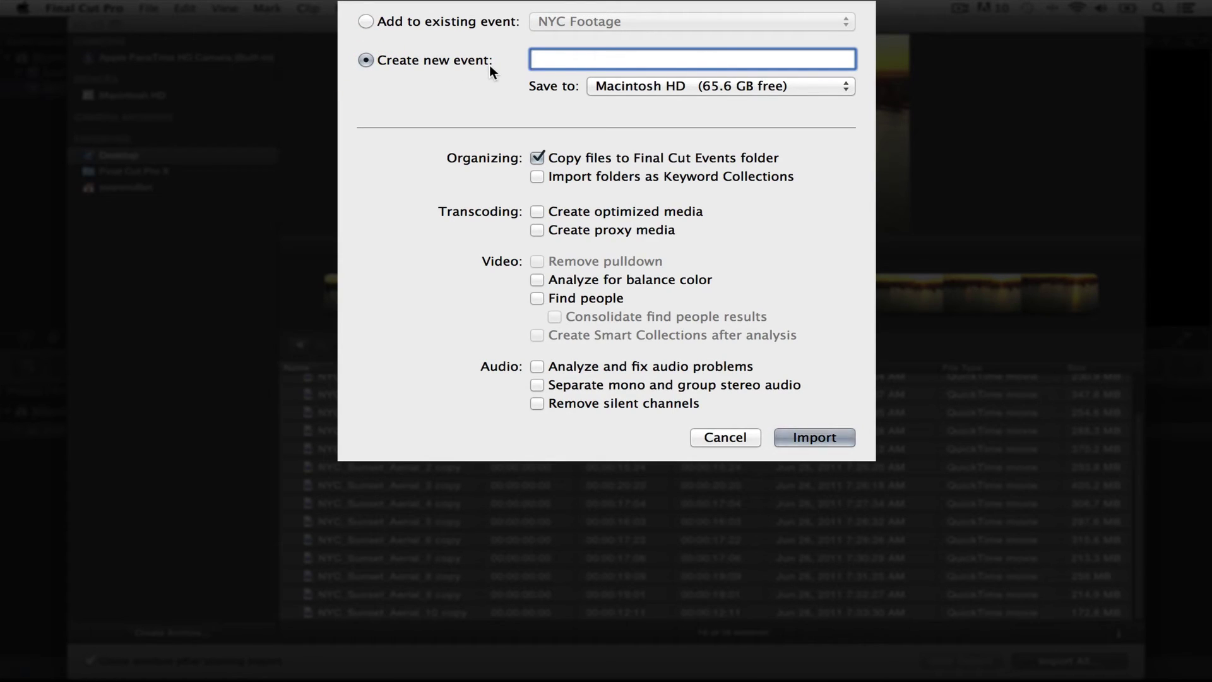
left_click(364, 21)
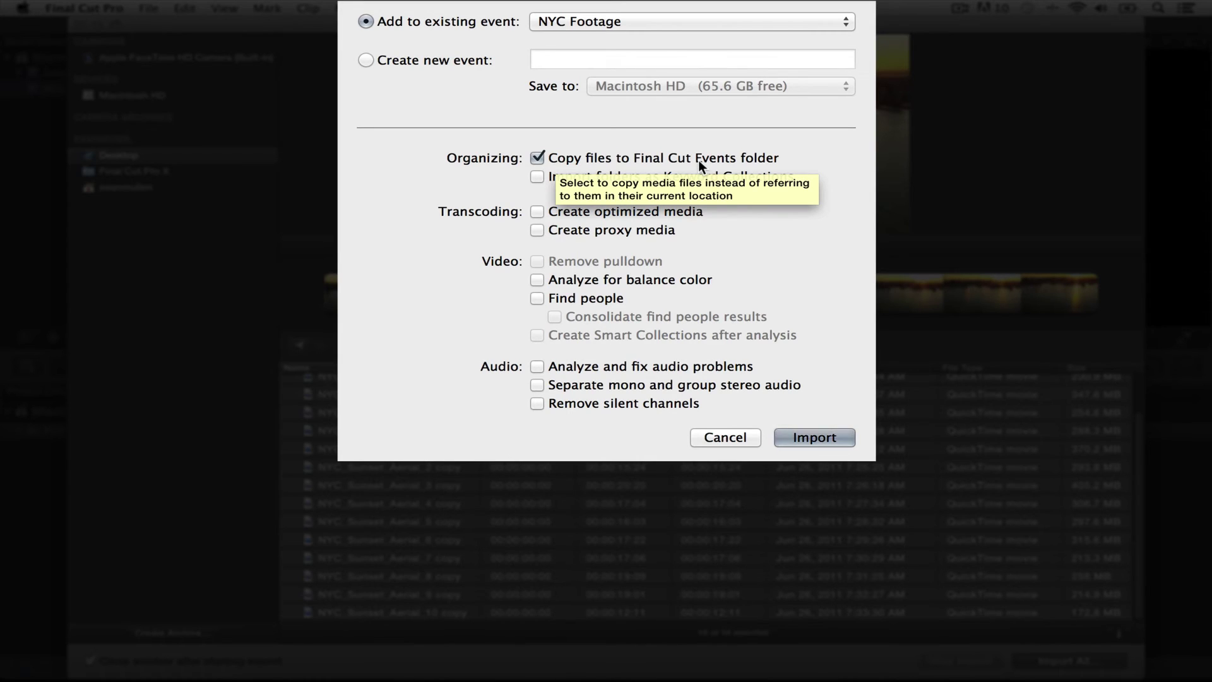
left_click(535, 157)
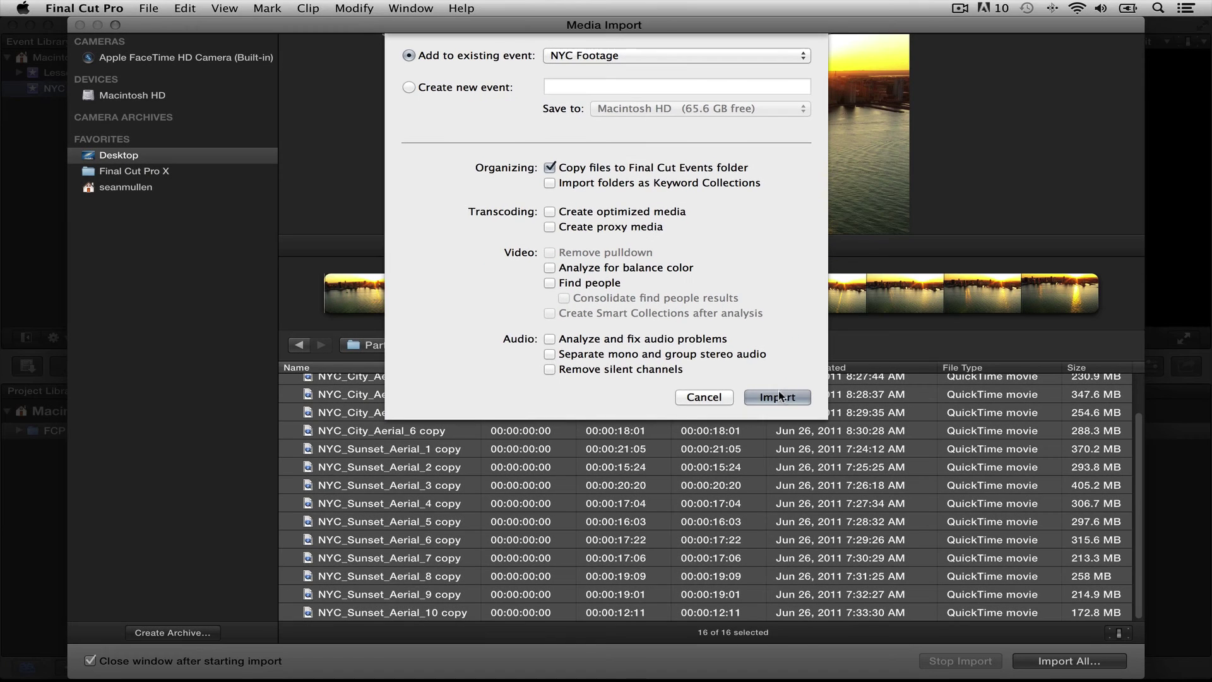
Step: Import the clips into NYC Footage and preview the first eight imported thumbnails
left_click(779, 397)
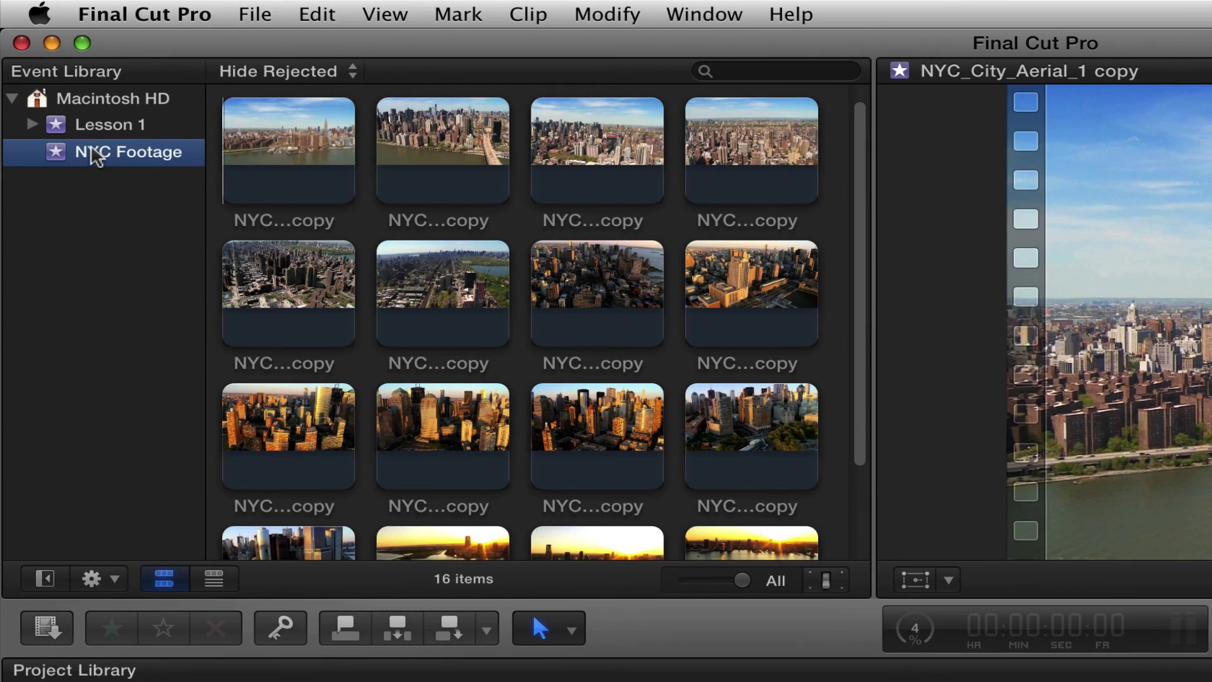
left_click(276, 162)
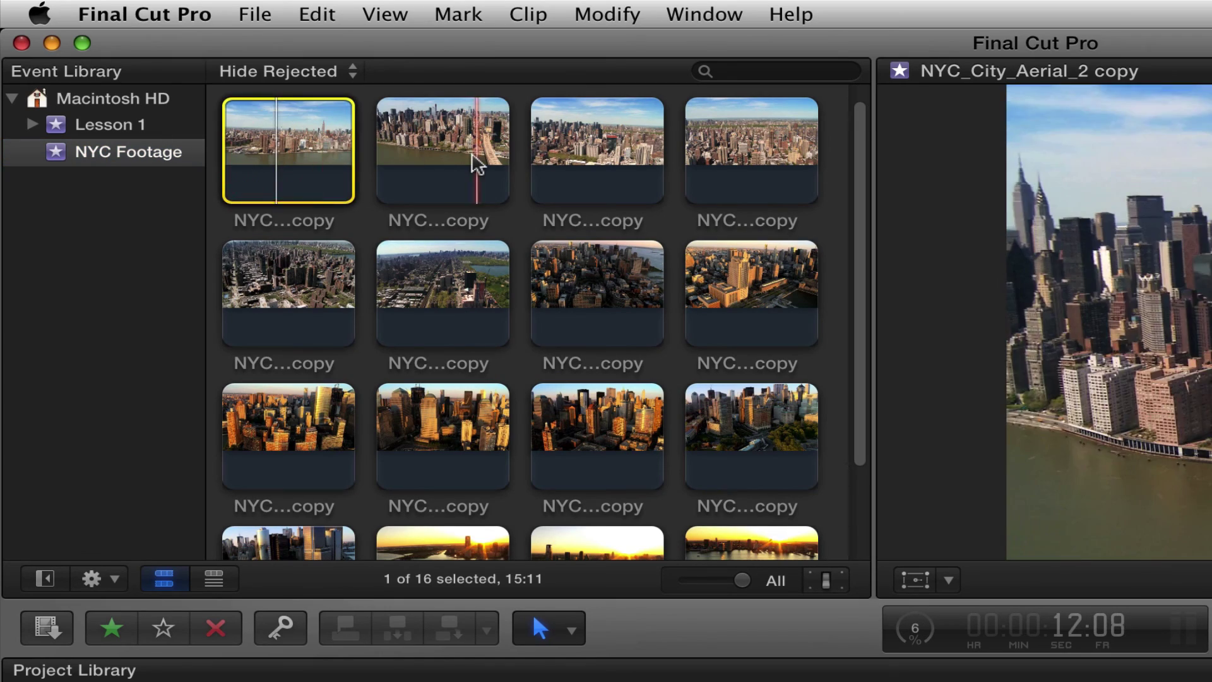
left_click(445, 190)
left_click(597, 152)
left_click(724, 164)
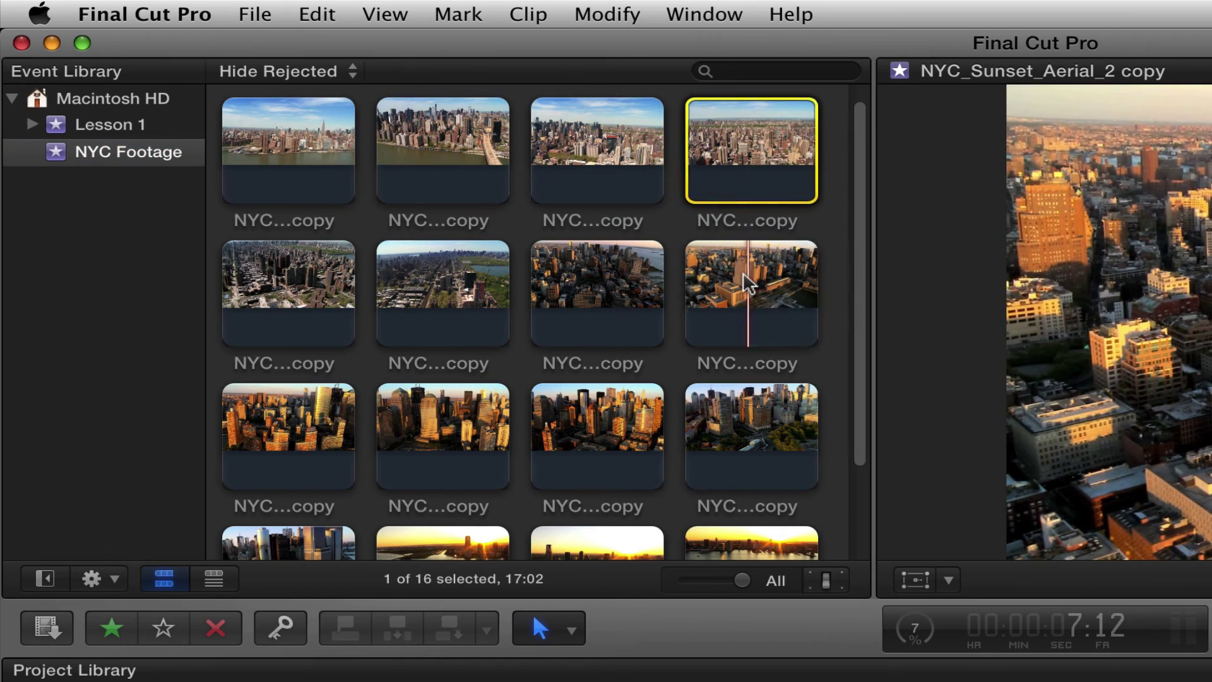
left_click(747, 284)
left_click(611, 268)
left_click(466, 271)
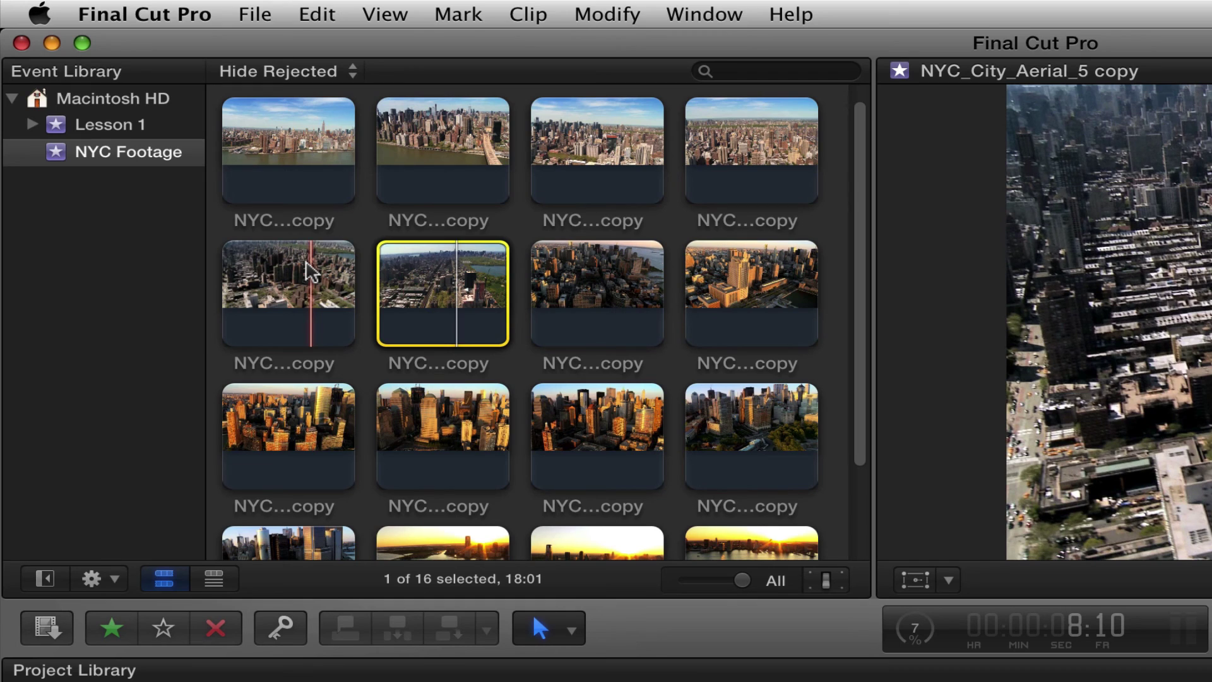
left_click(310, 272)
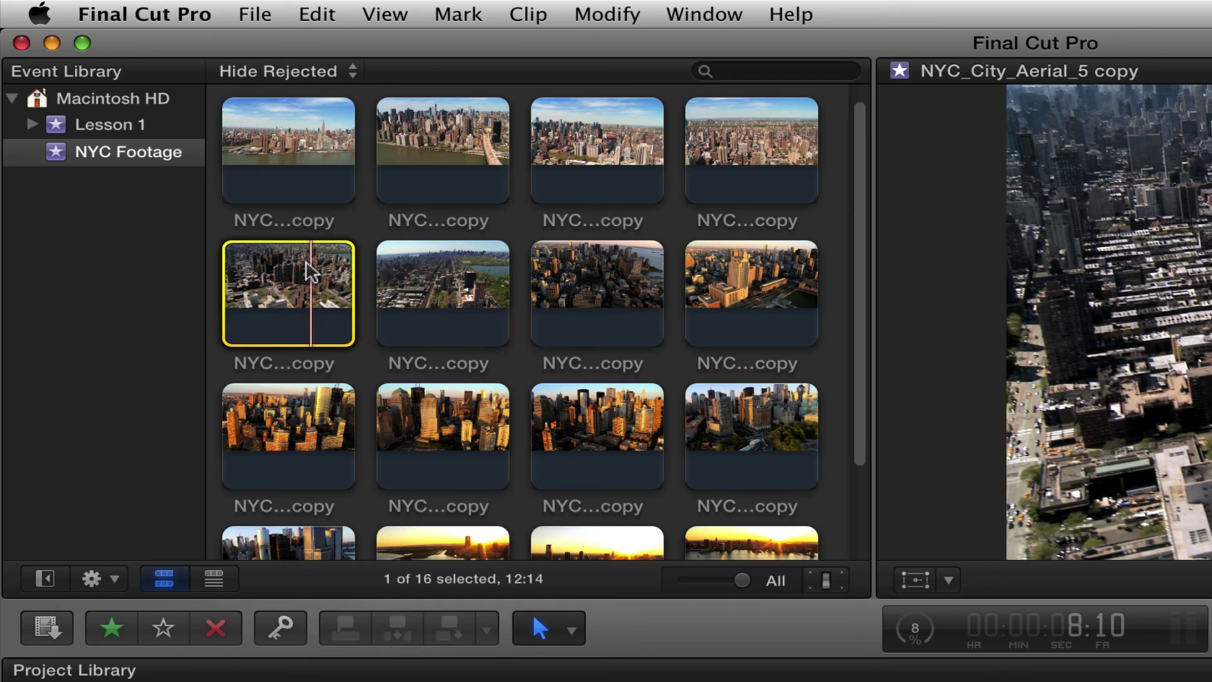